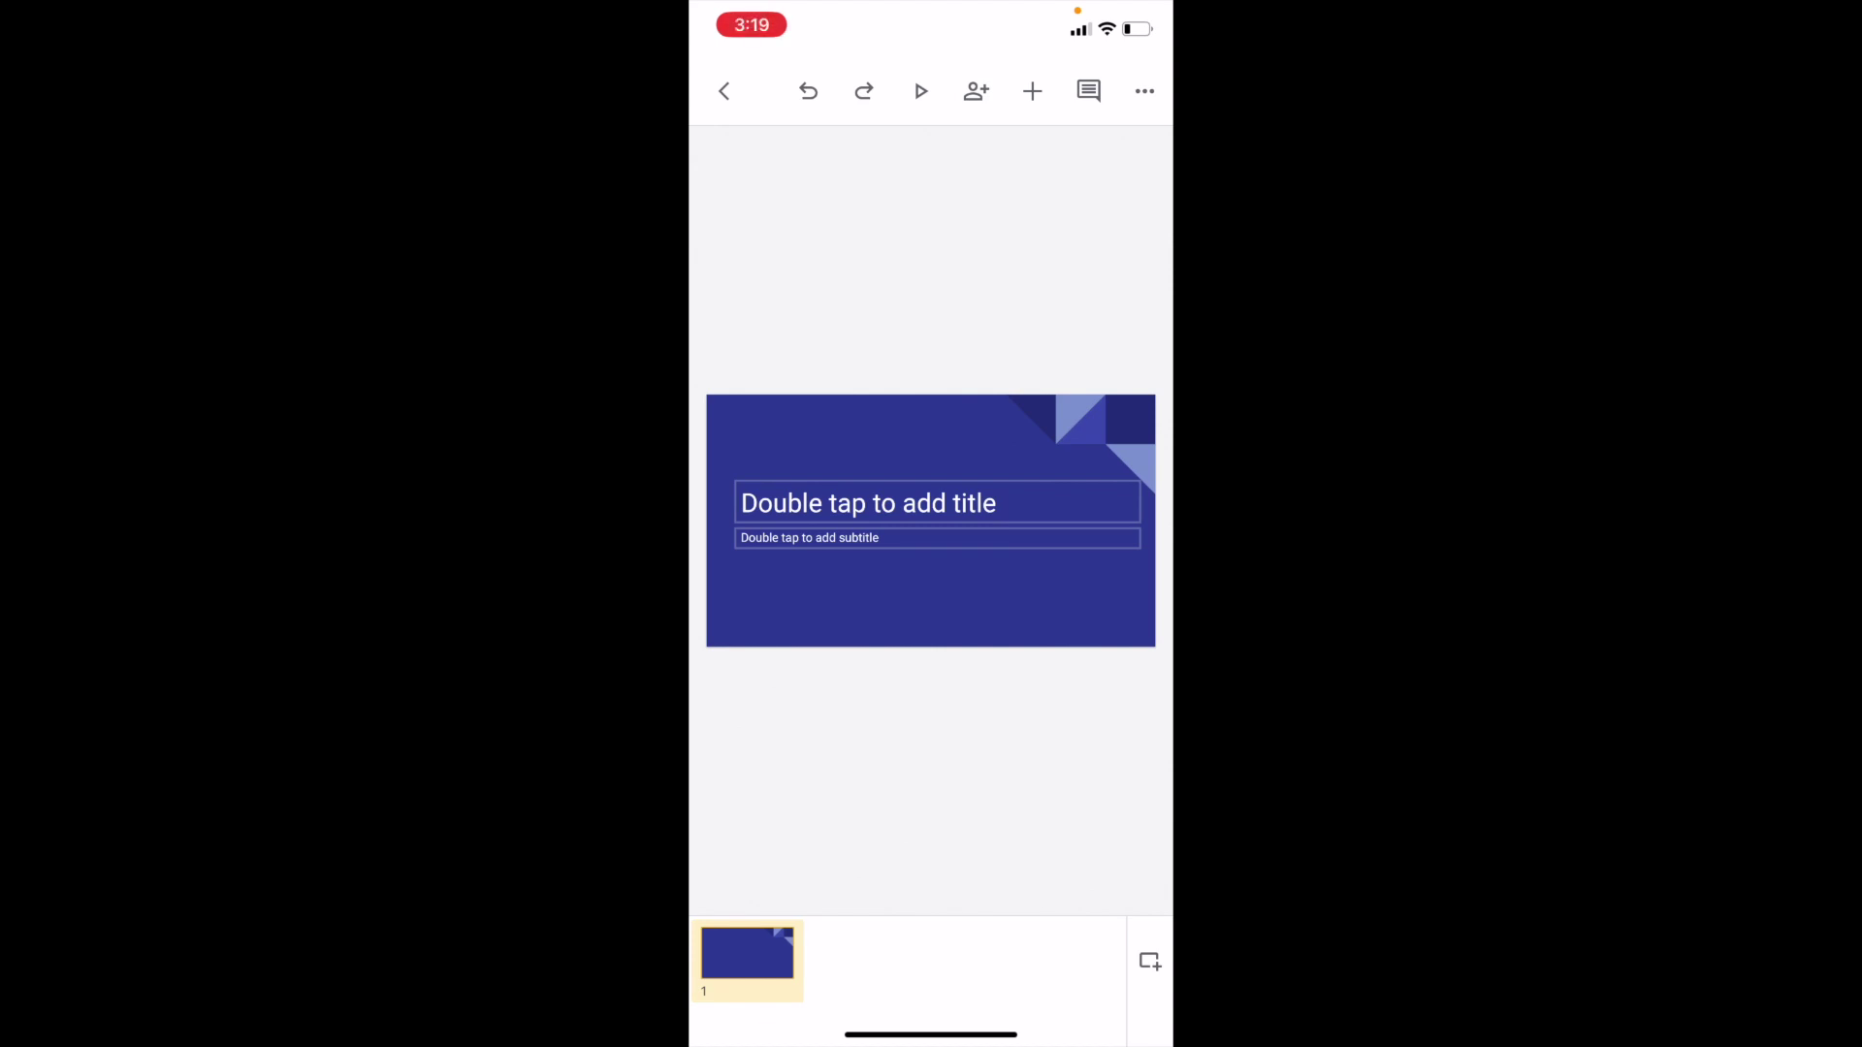
Enable Speaker notes from the presentation's three-dot menu
click(1144, 91)
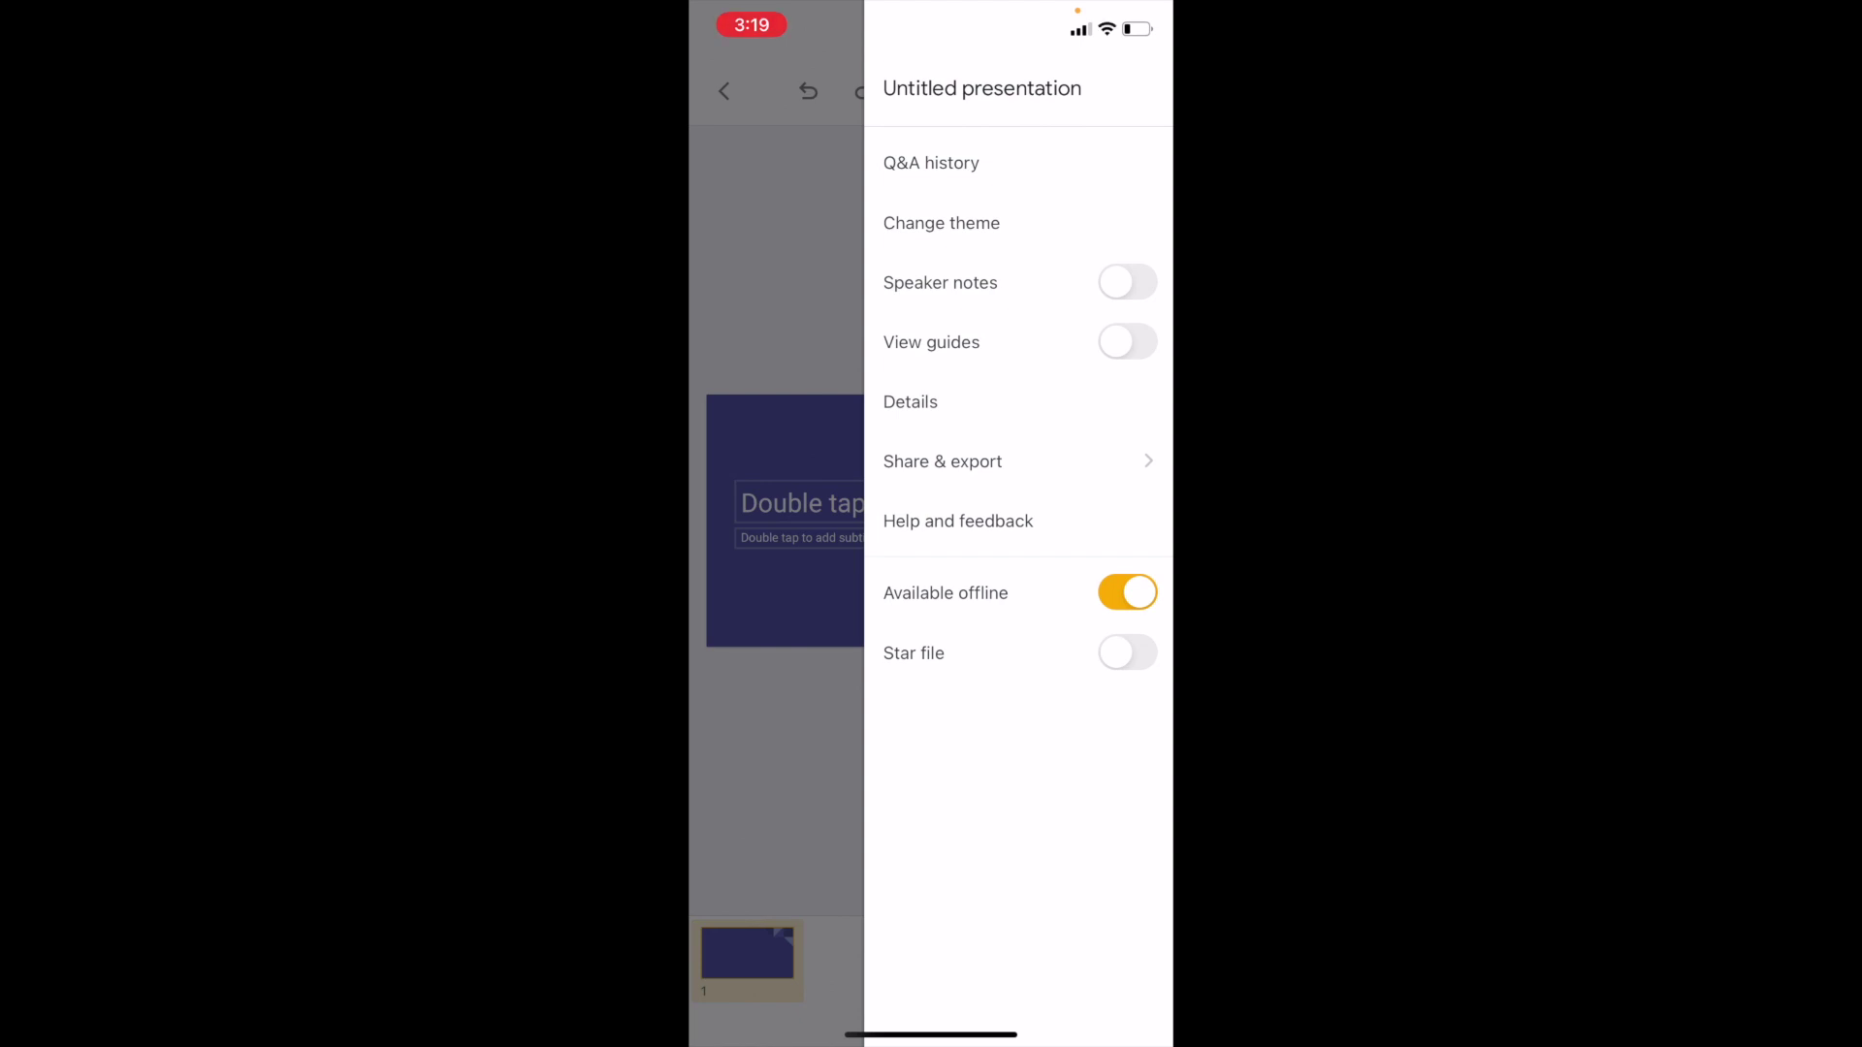
click(1127, 283)
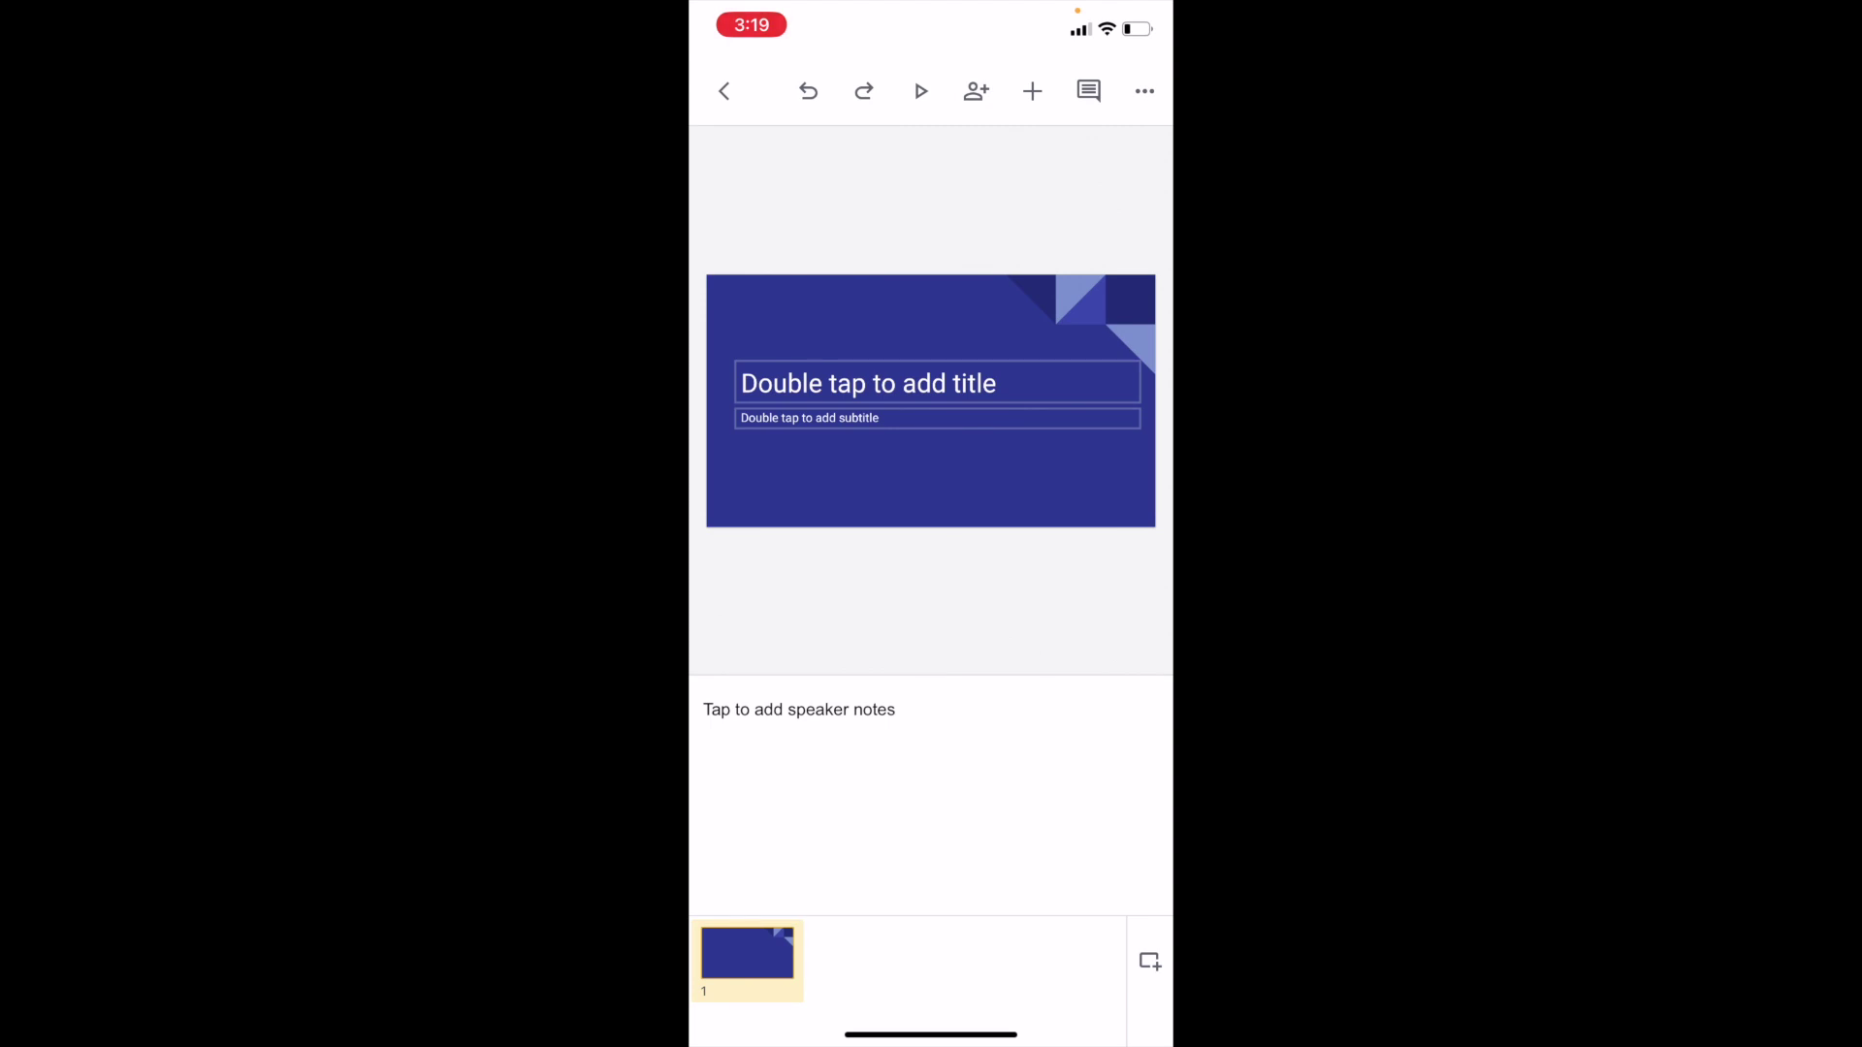
Type 'Introduction - 5 seconds' into the first slide's speaker notes and confirm
click(799, 709)
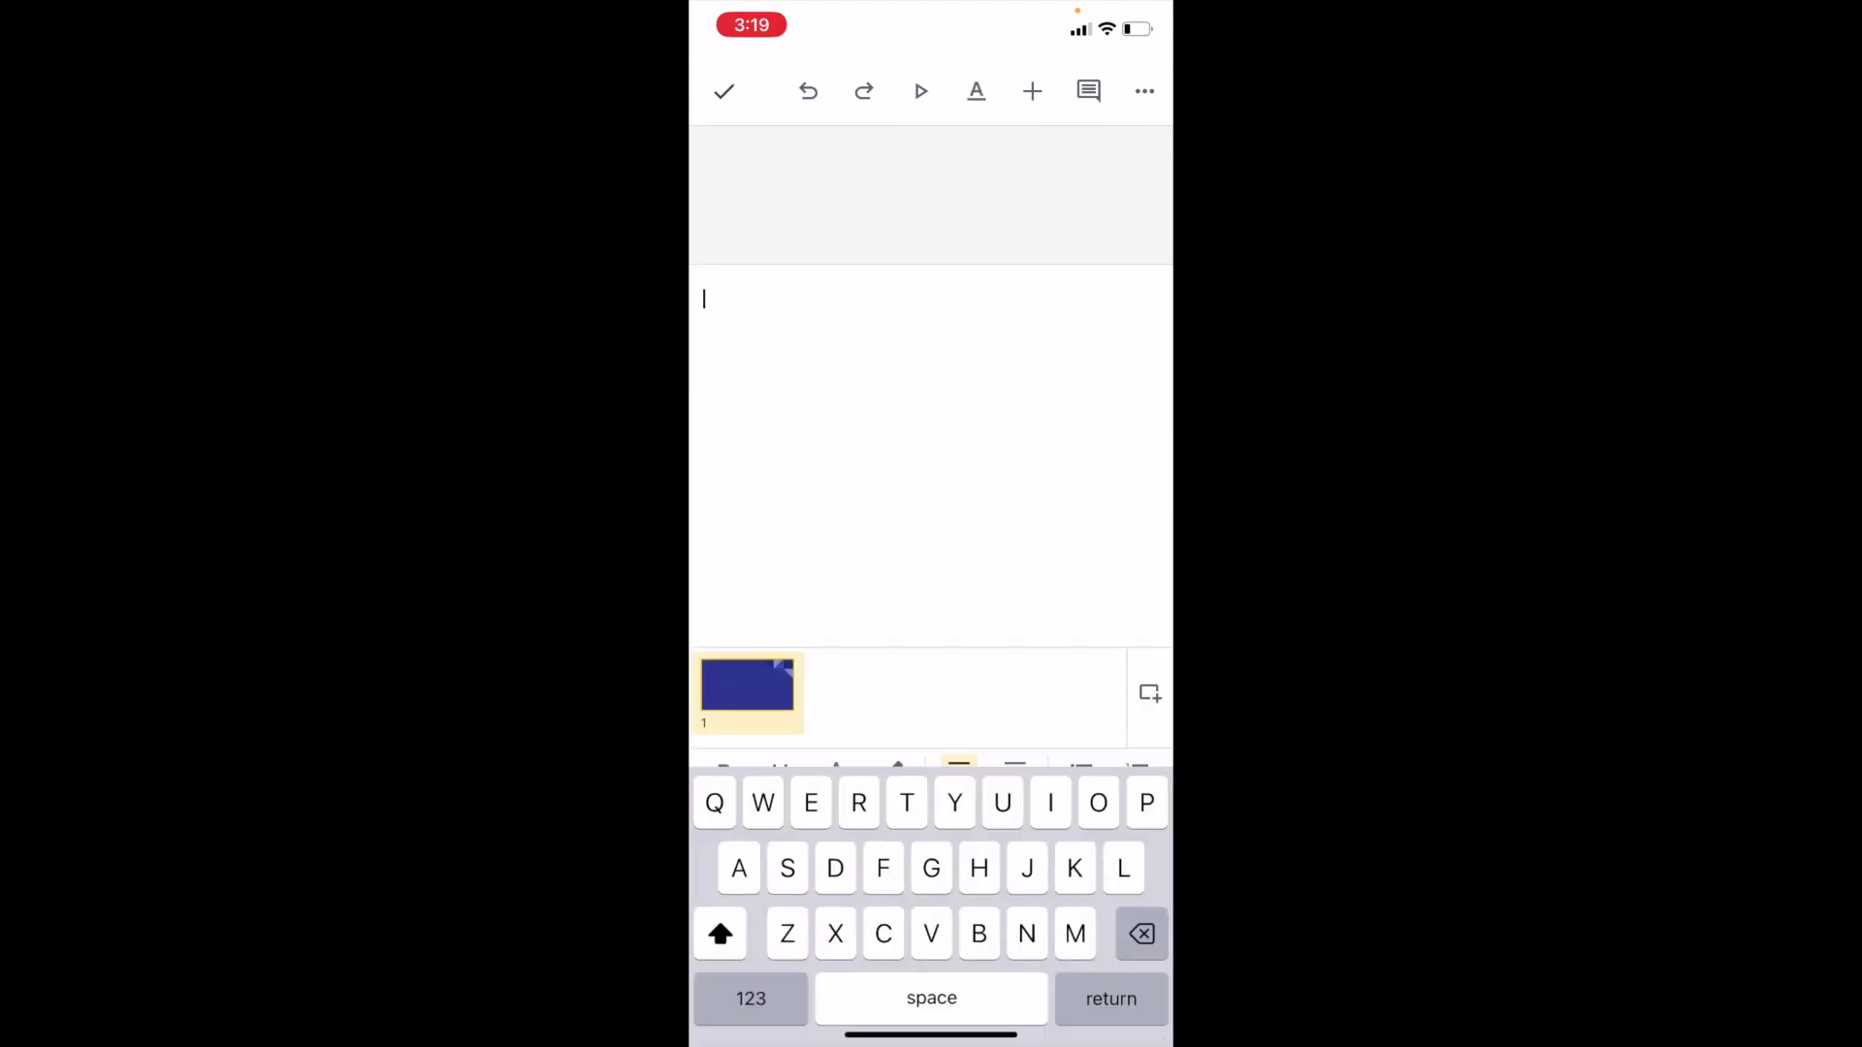
text(Introductio)
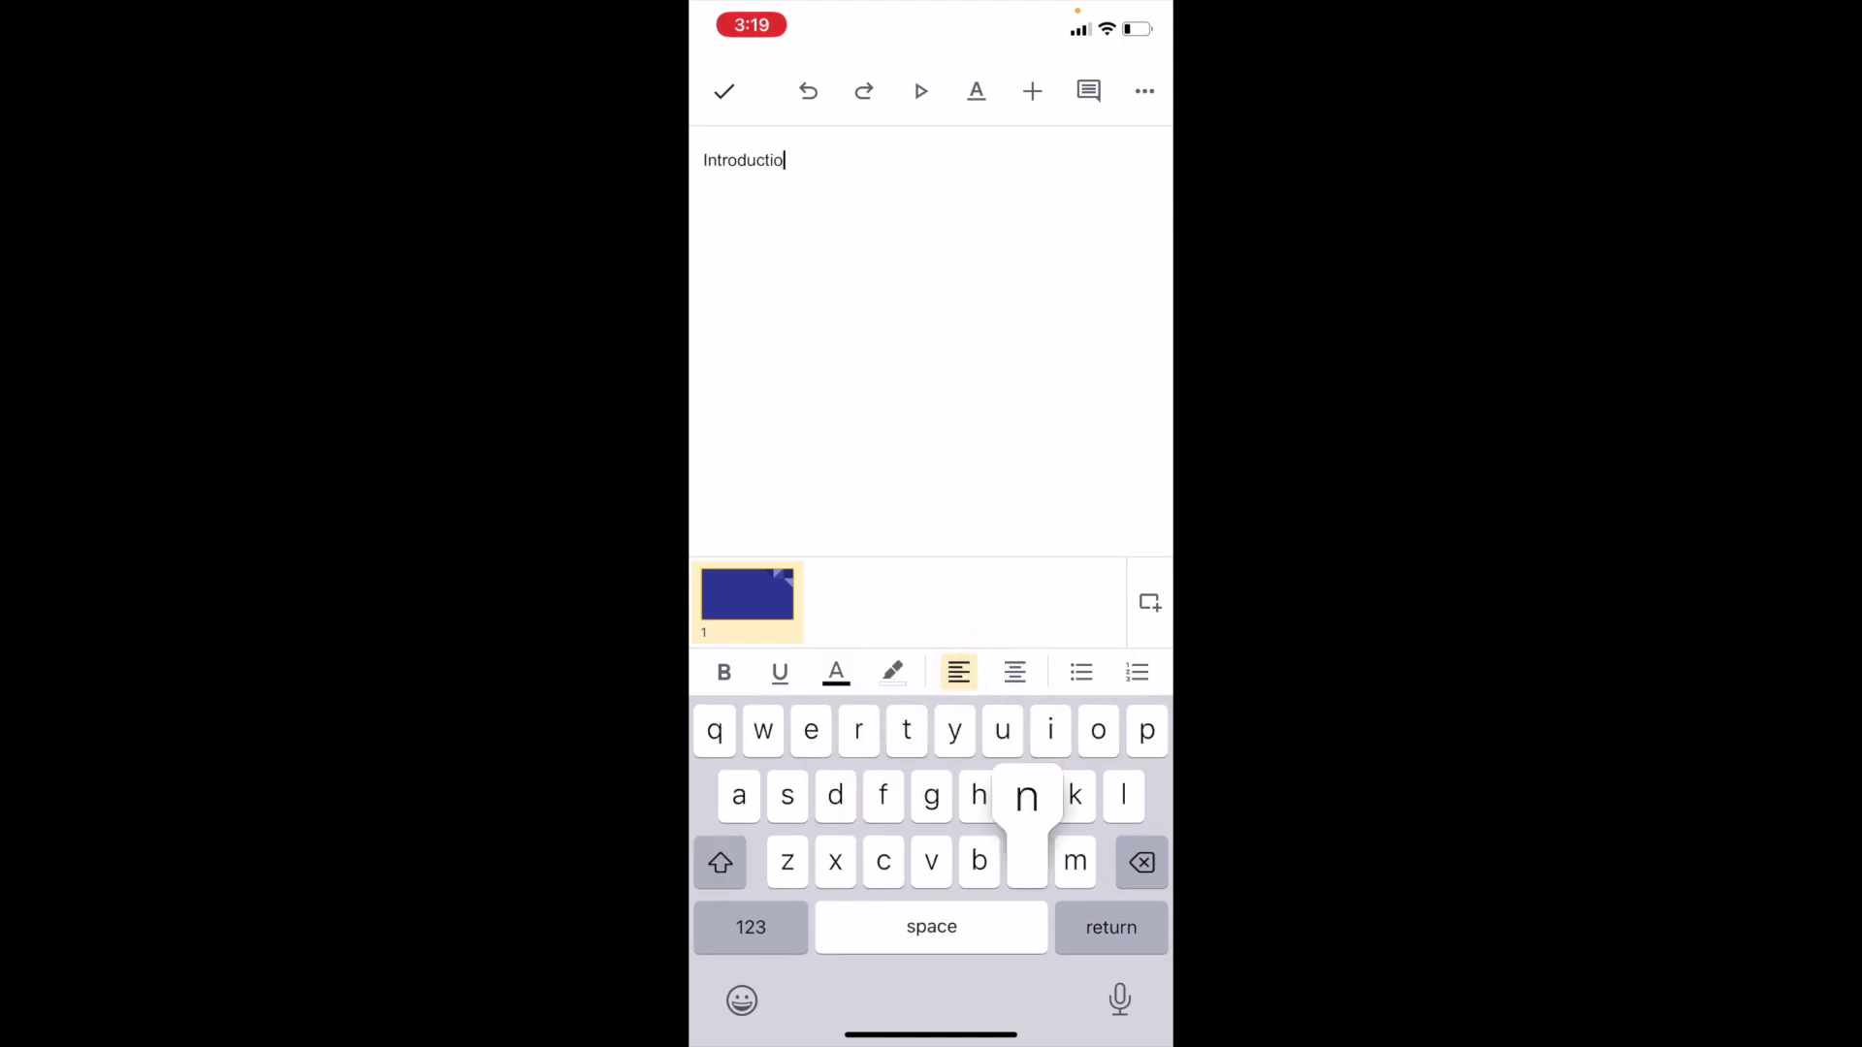
text(n)
click(751, 927)
text(-)
click(751, 926)
text(5)
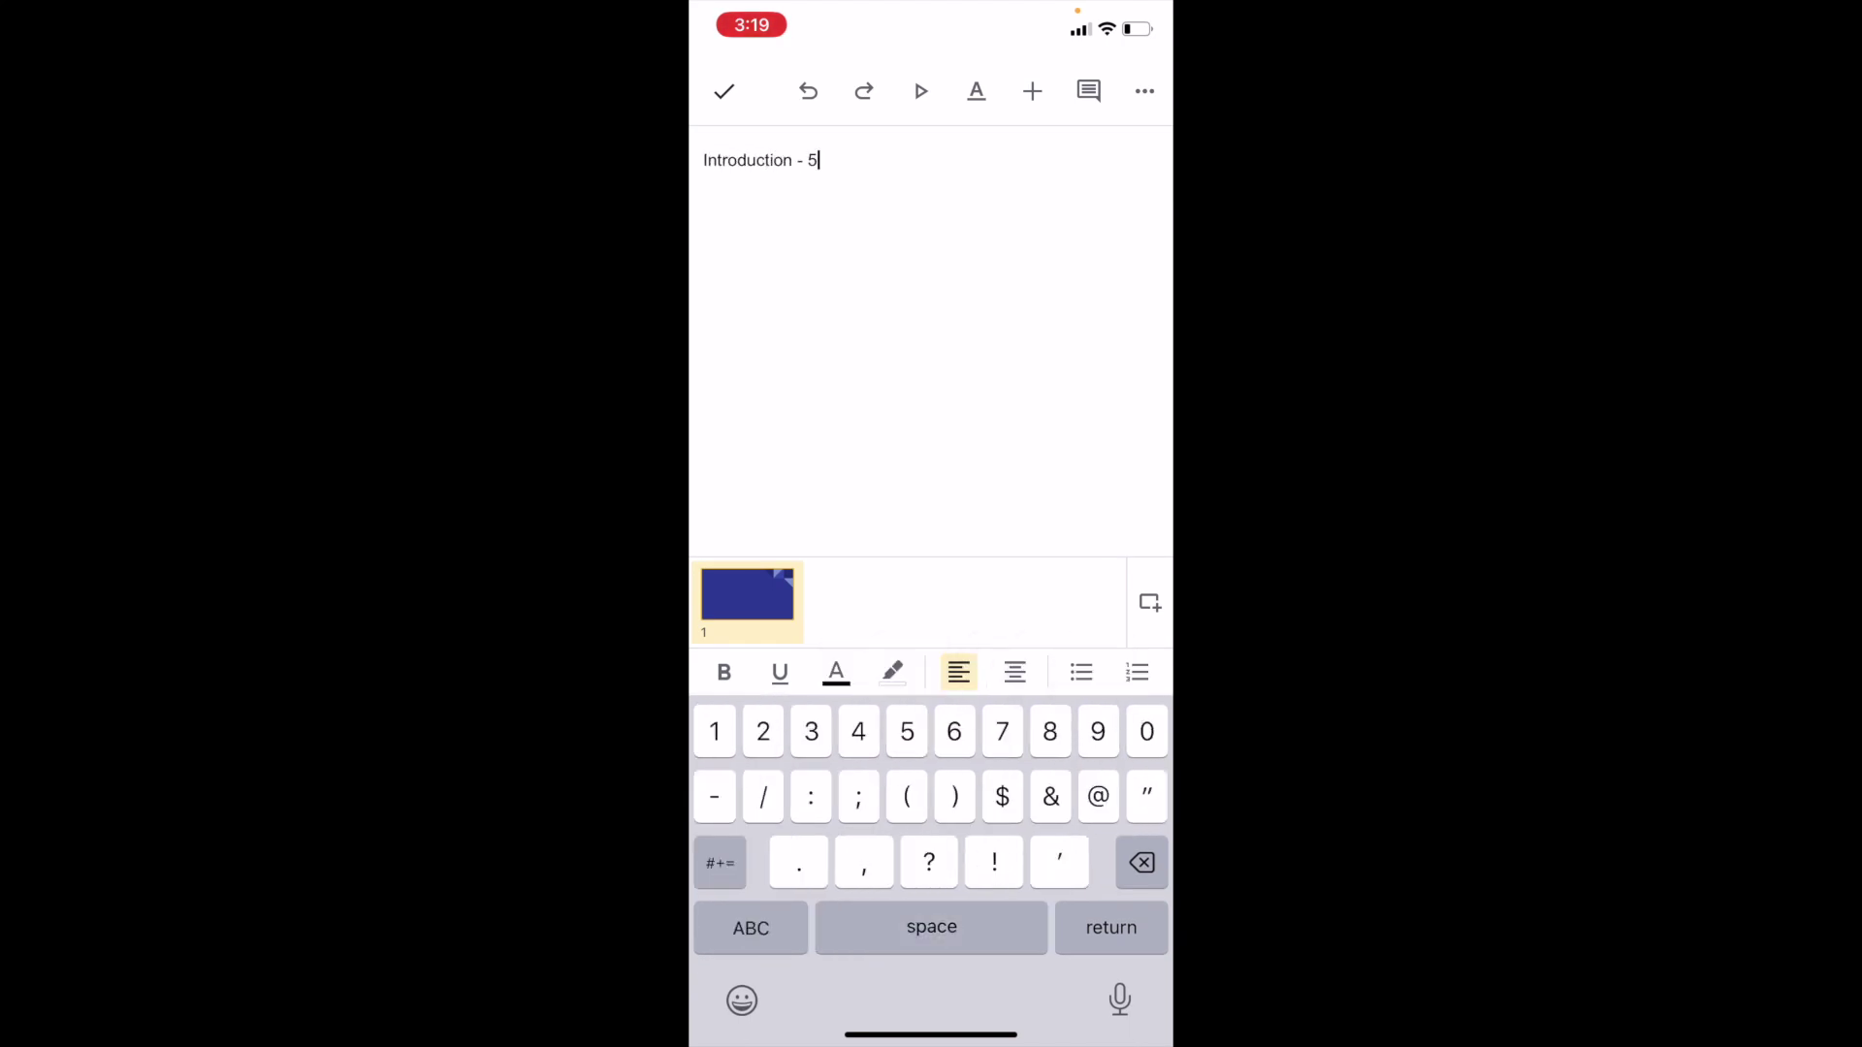
text( seconds)
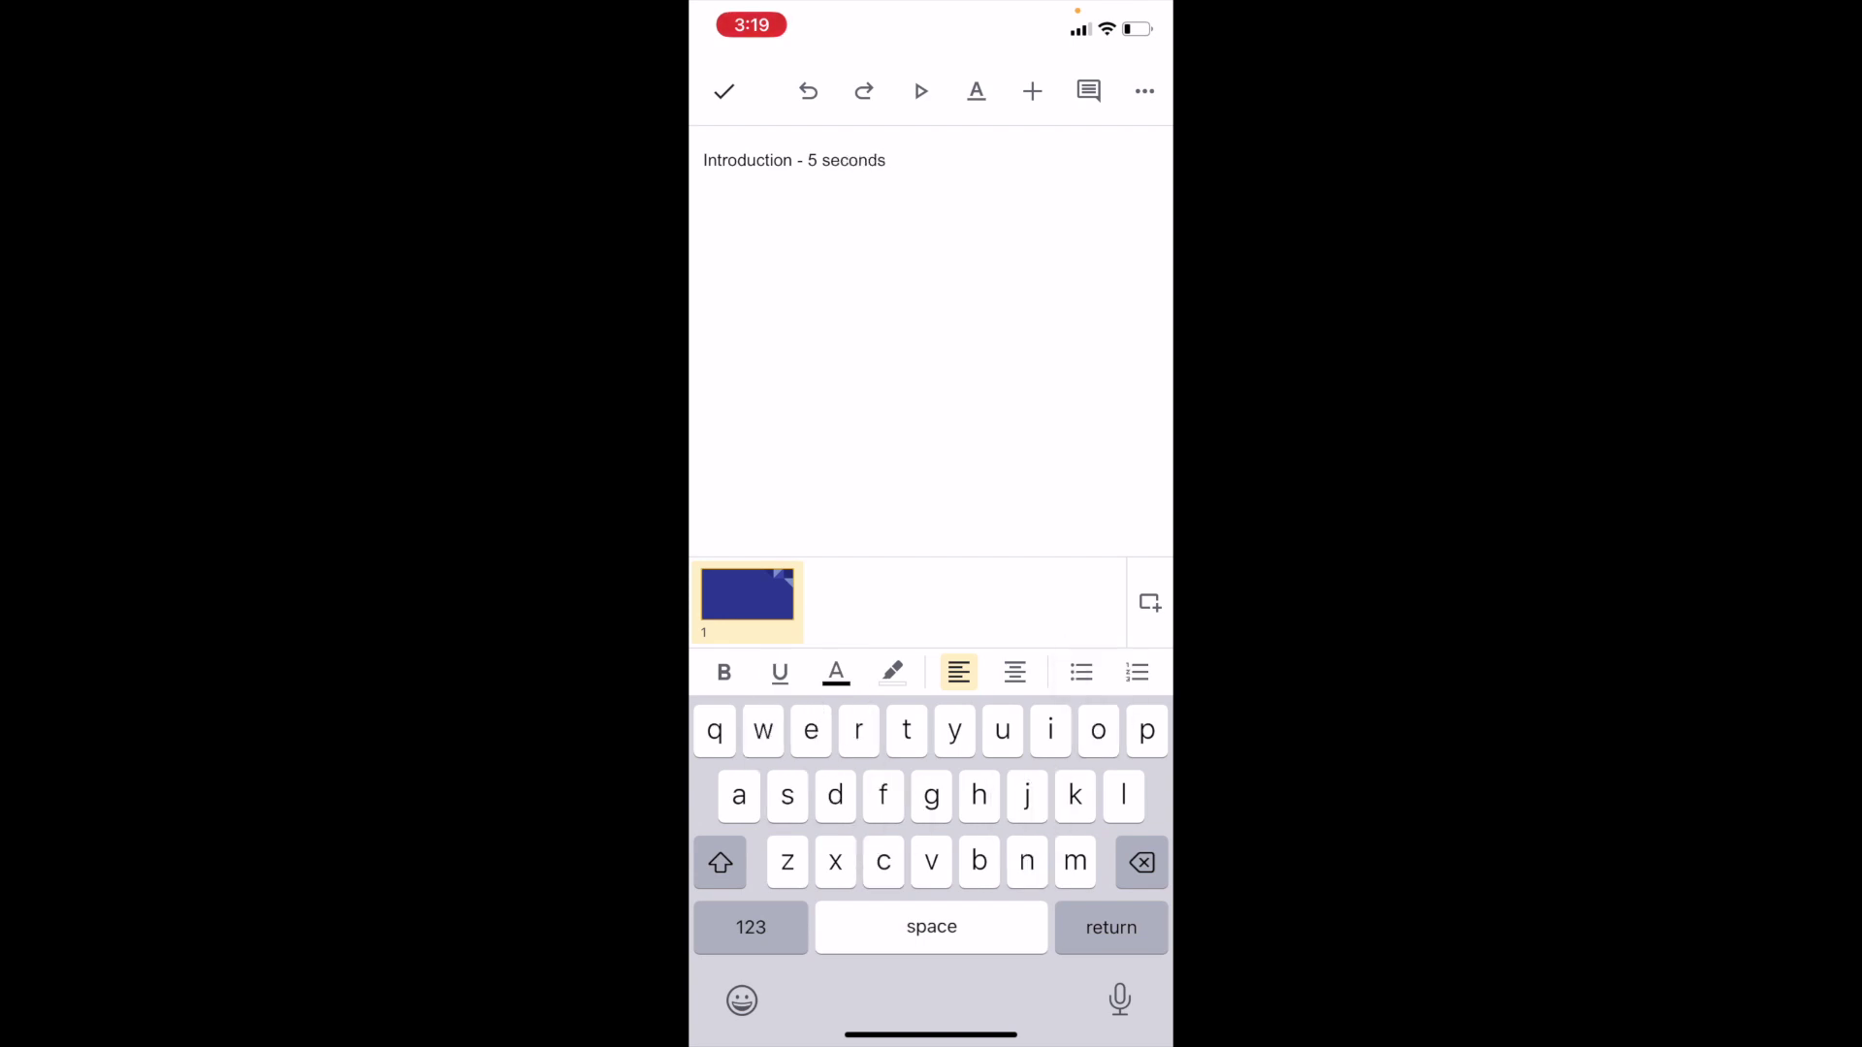
click(724, 91)
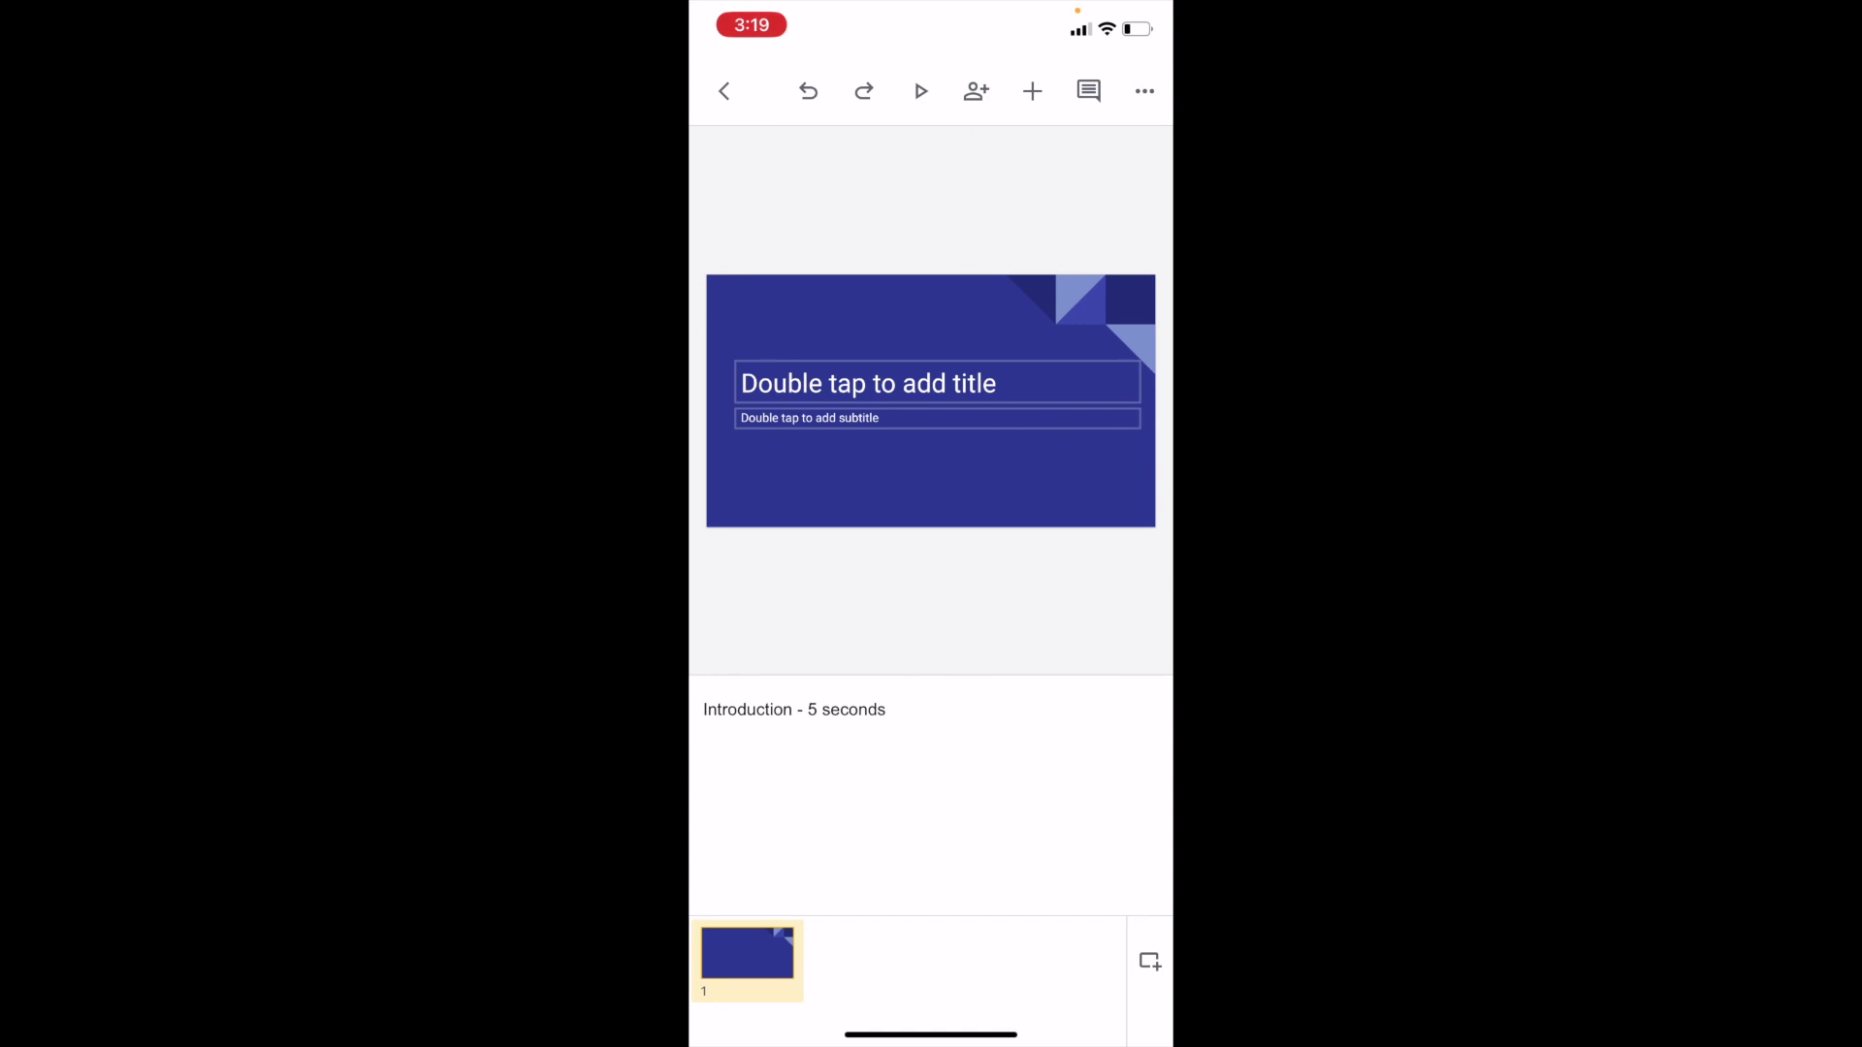